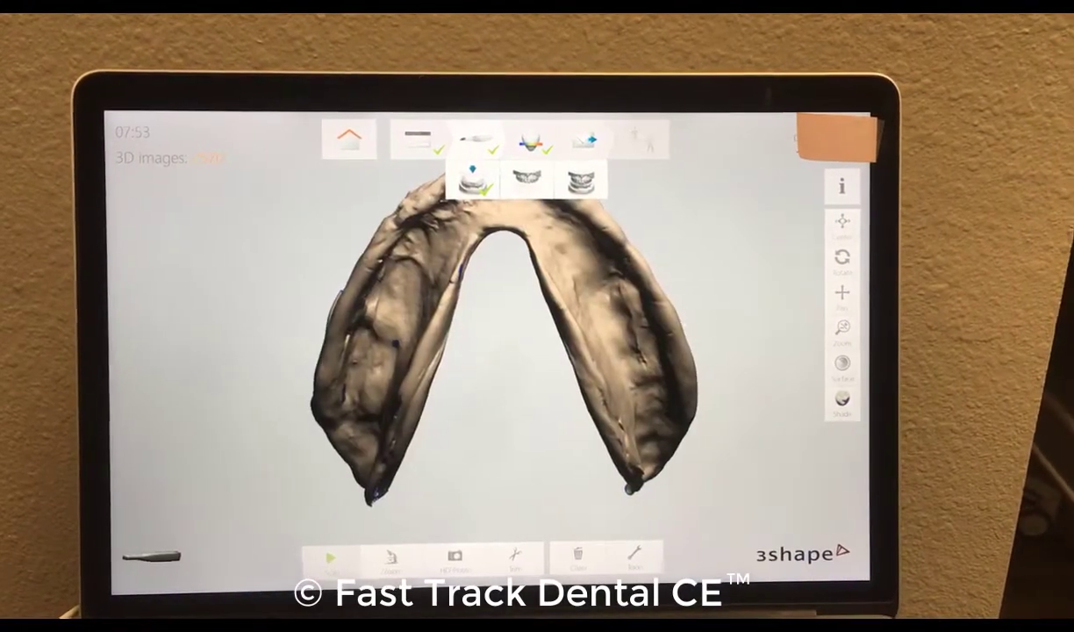
Step: Inspect the jaw scan, then import the lower-arch STL scan via File > Import STL Model
{"action": "right_click_drag", "start_coordinate": [626, 337], "coordinate": [517, 360]}
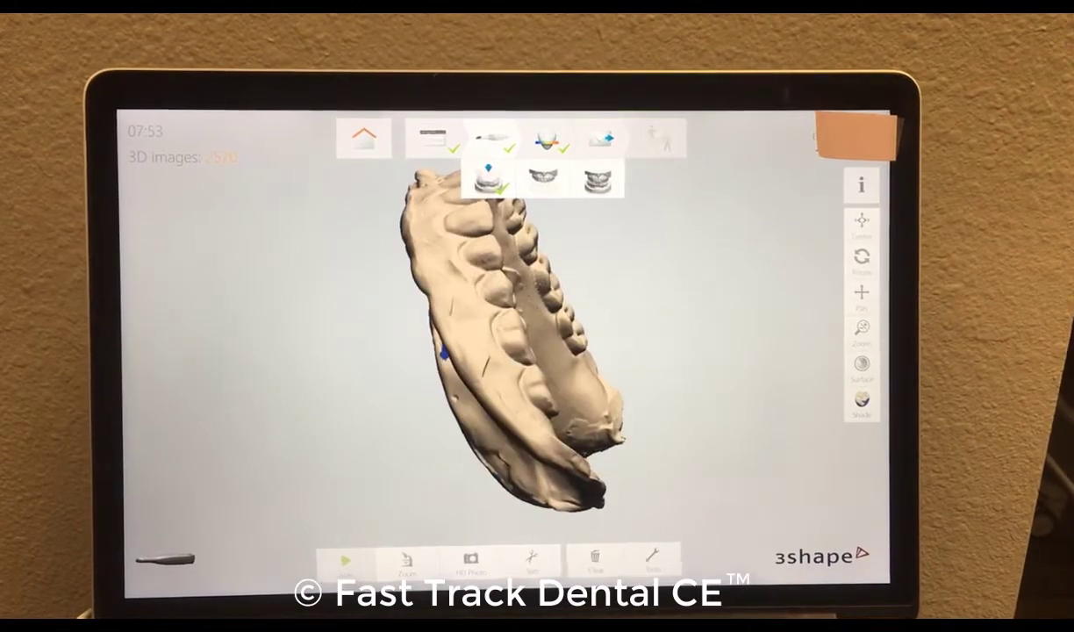
{"action": "right_click_drag", "start_coordinate": [579, 332], "coordinate": [518, 277]}
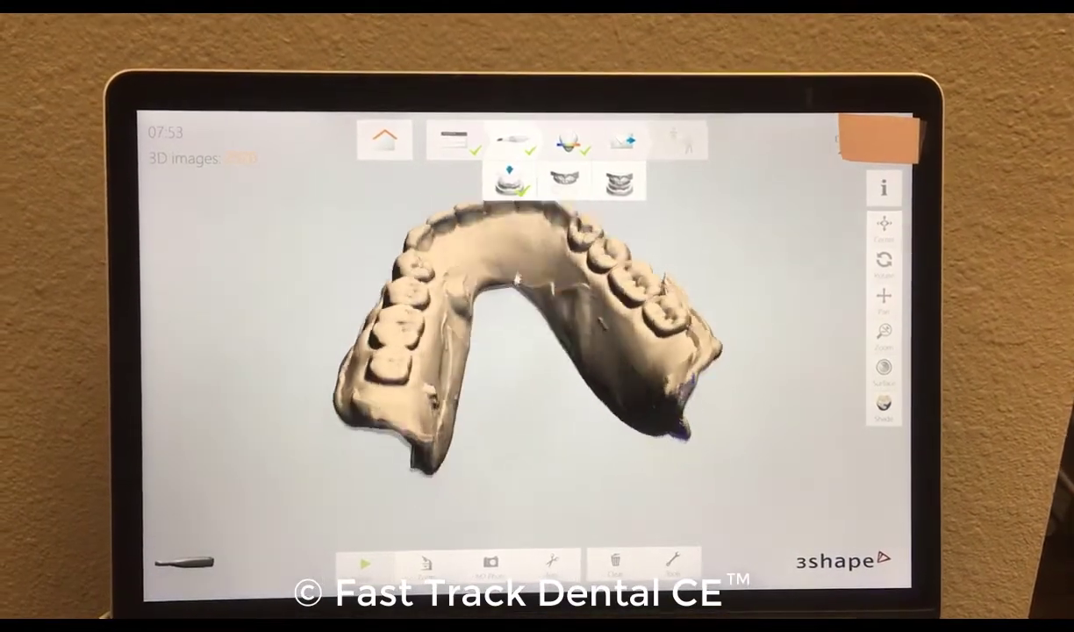
{"action": "right_click_drag", "start_coordinate": [567, 233], "coordinate": [724, 366]}
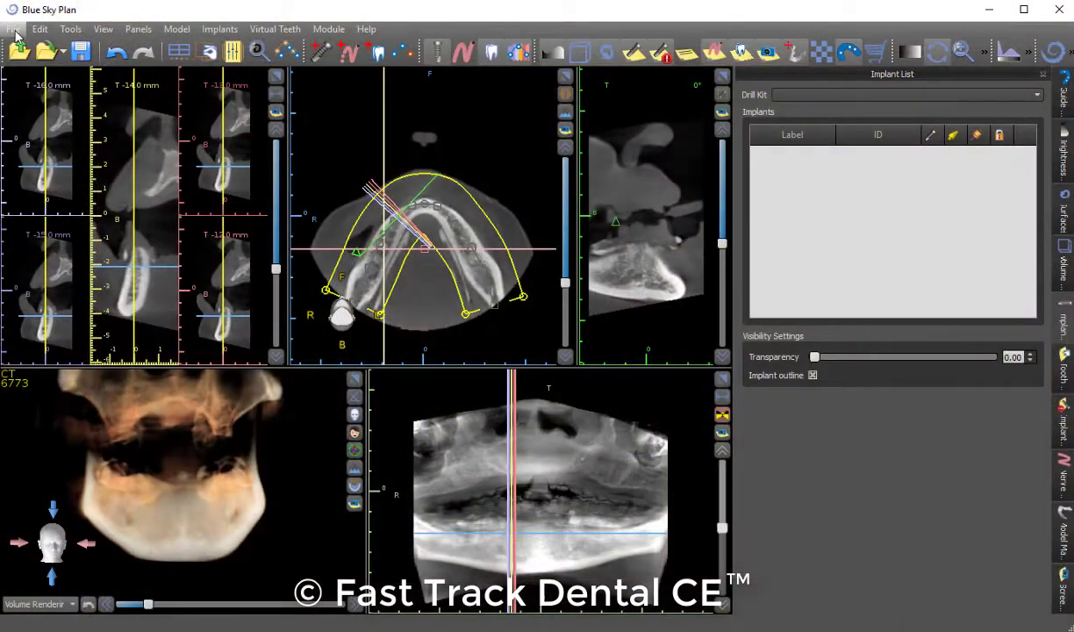
{"action": "left_click", "coordinate": [14, 30]}
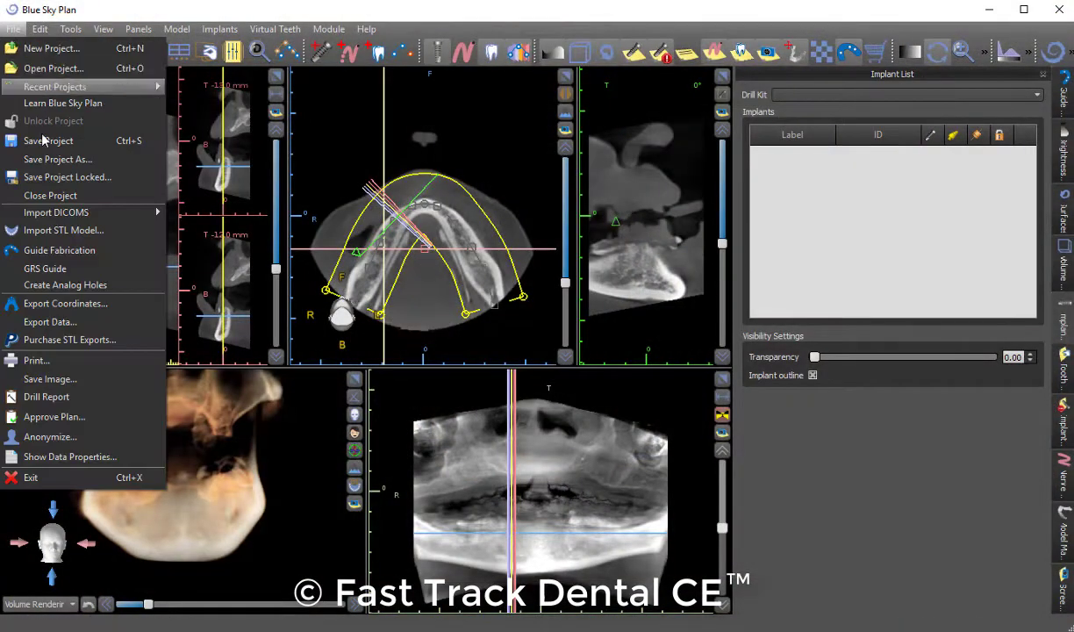
{"action": "left_click", "coordinate": [58, 229]}
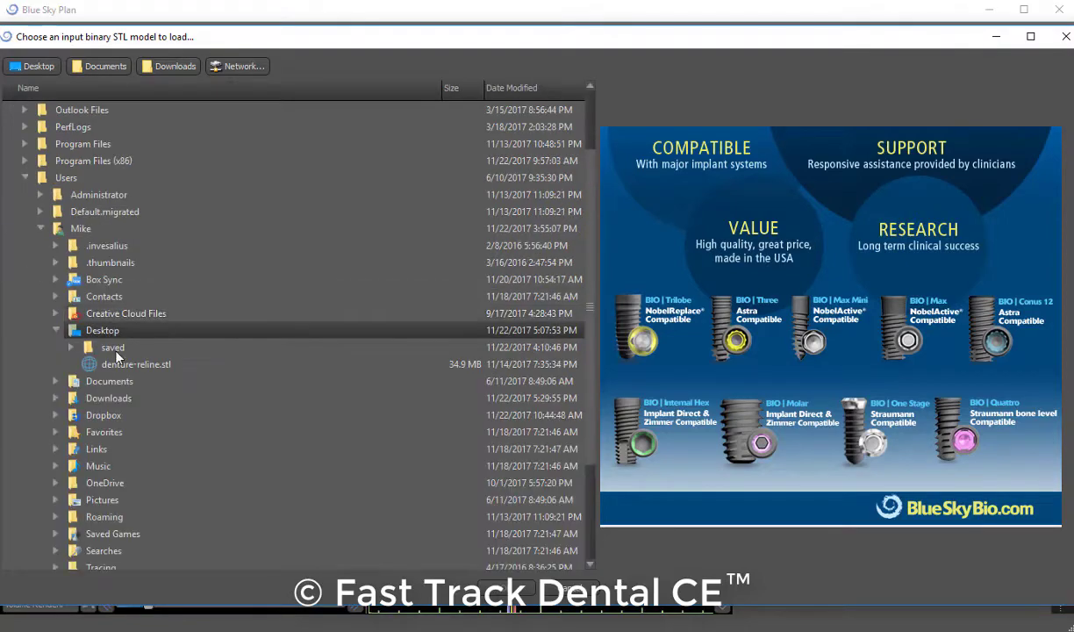
{"action": "double_click", "coordinate": [114, 359]}
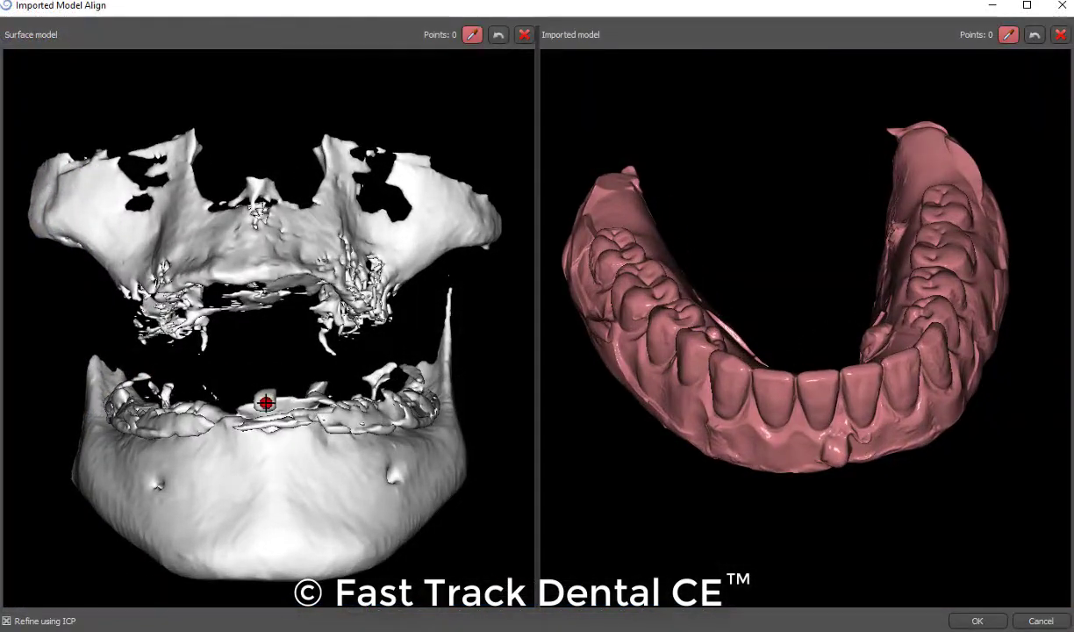
Step: Turn the CT surface and denture scan to matching views and accept the point-based alignment
{"action": "left_click_drag", "start_coordinate": [343, 498], "coordinate": [370, 445]}
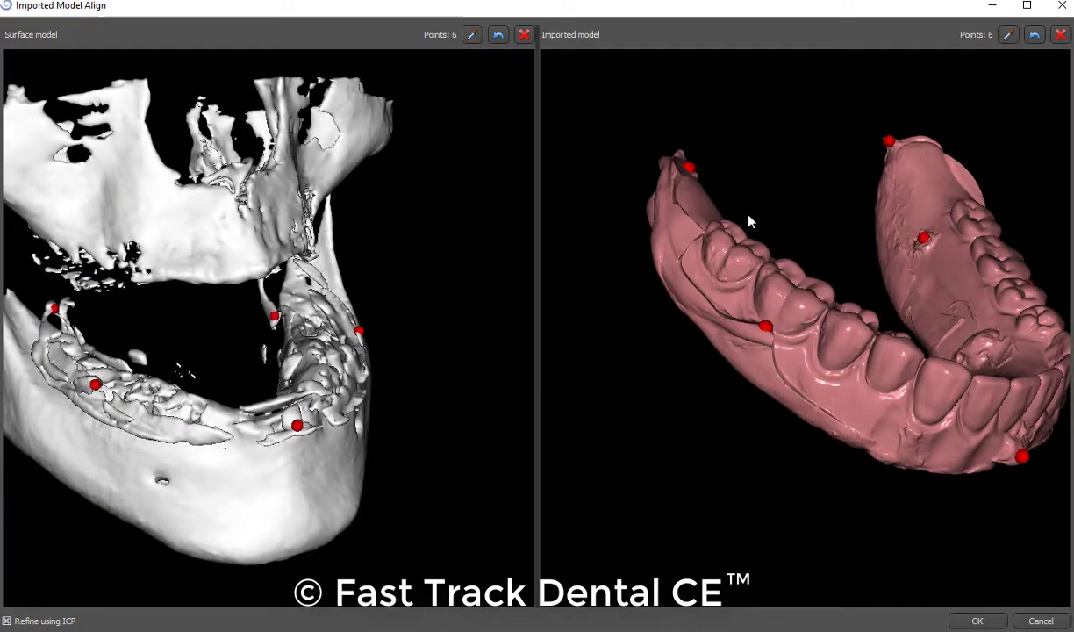
{"action": "left_click_drag", "start_coordinate": [854, 355], "coordinate": [614, 334]}
{"action": "left_click_drag", "start_coordinate": [281, 439], "coordinate": [228, 443]}
{"action": "left_click", "coordinate": [977, 621]}
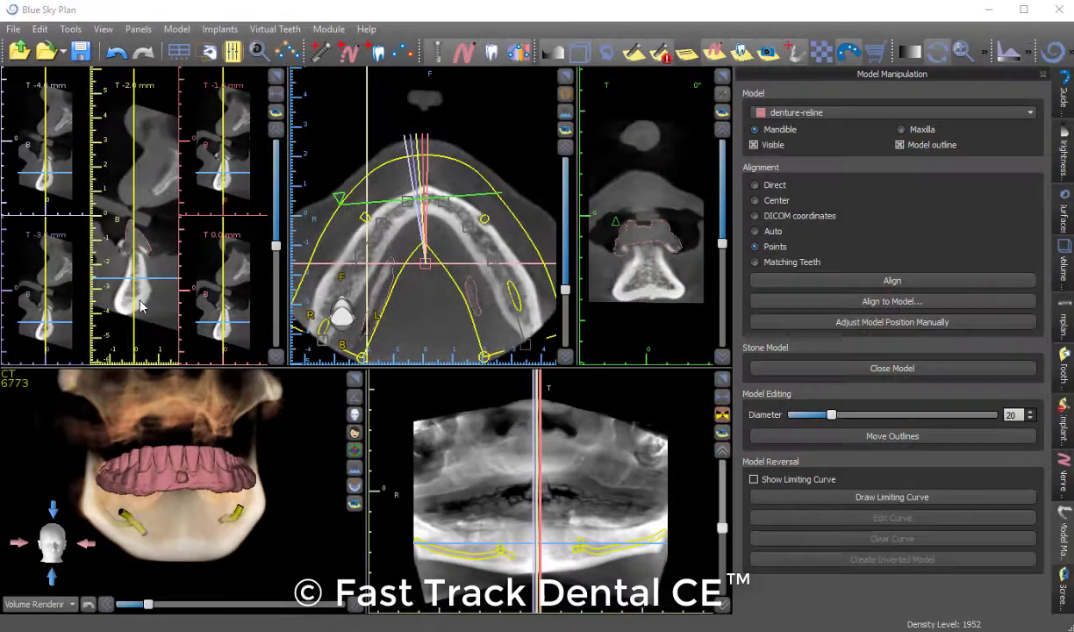
Step: Scroll back and forth through the mandible cross-sections around the planned implants
{"action": "scroll", "coordinate": [141, 305], "scroll_direction": "down", "scroll_amount": 8}
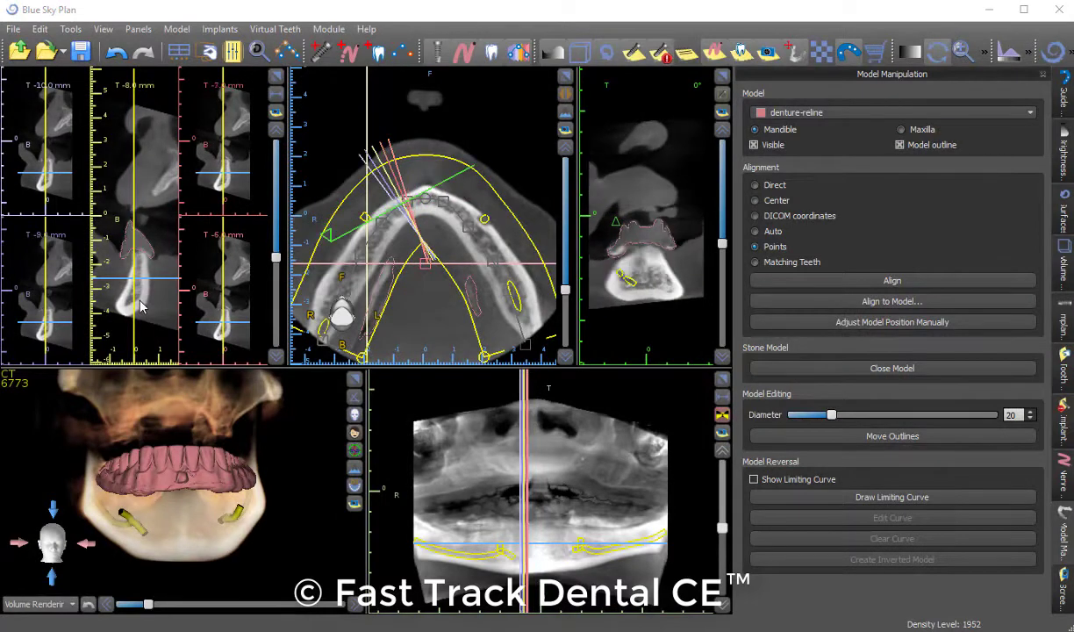
{"action": "scroll", "coordinate": [140, 305], "scroll_direction": "down", "scroll_amount": 6}
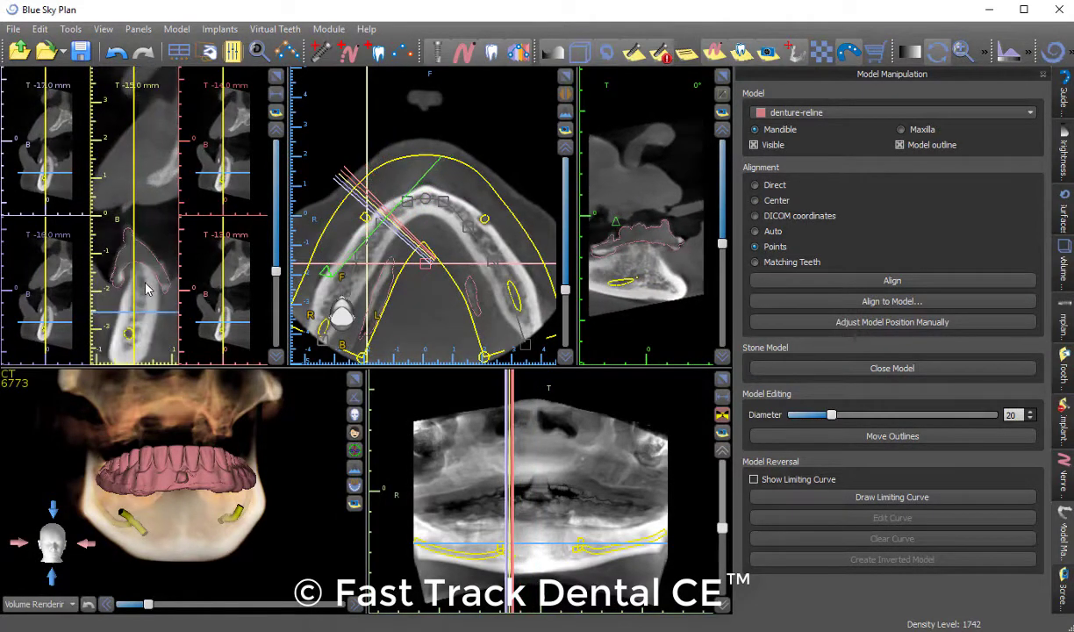
{"action": "scroll", "coordinate": [146, 290], "scroll_direction": "down", "scroll_amount": 3}
{"action": "scroll", "coordinate": [147, 289], "scroll_direction": "up", "scroll_amount": 4}
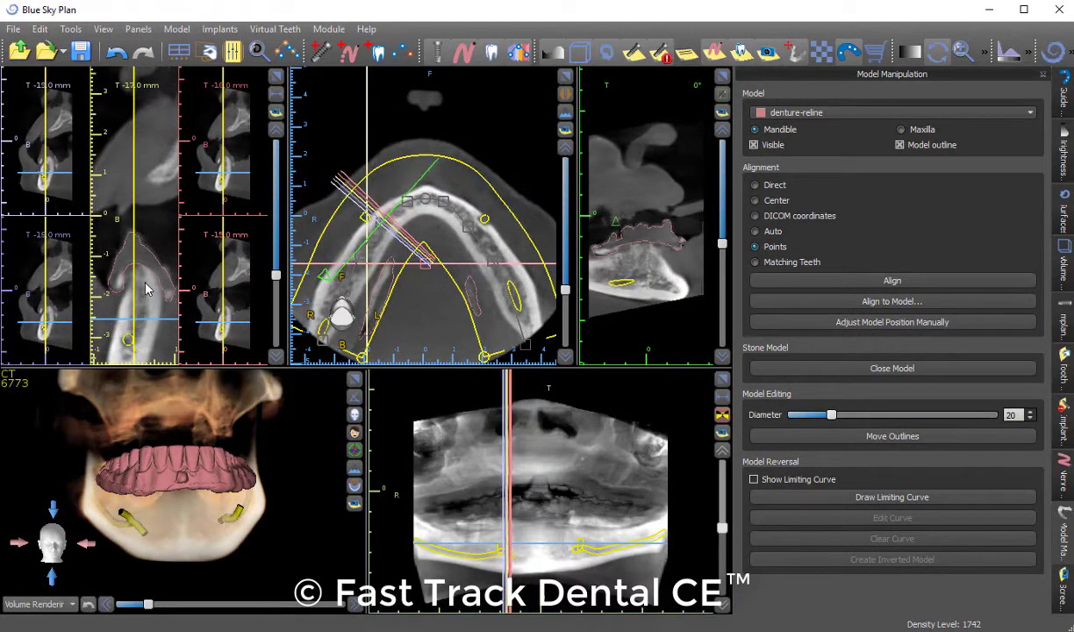
{"action": "scroll", "coordinate": [146, 290], "scroll_direction": "up", "scroll_amount": 11}
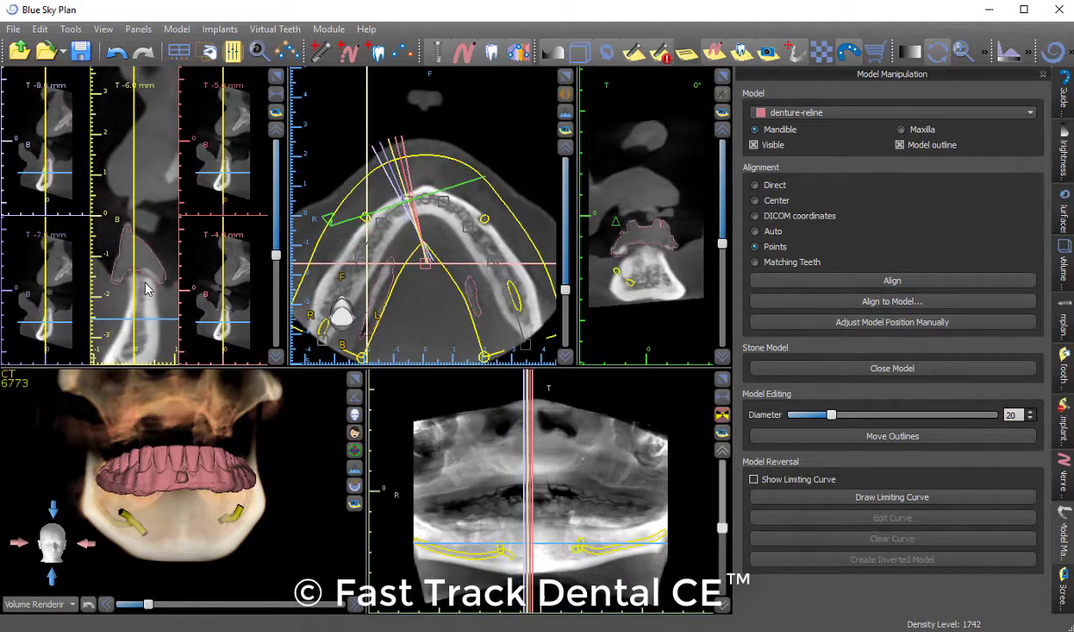
{"action": "scroll", "coordinate": [146, 290], "scroll_direction": "up", "scroll_amount": 10}
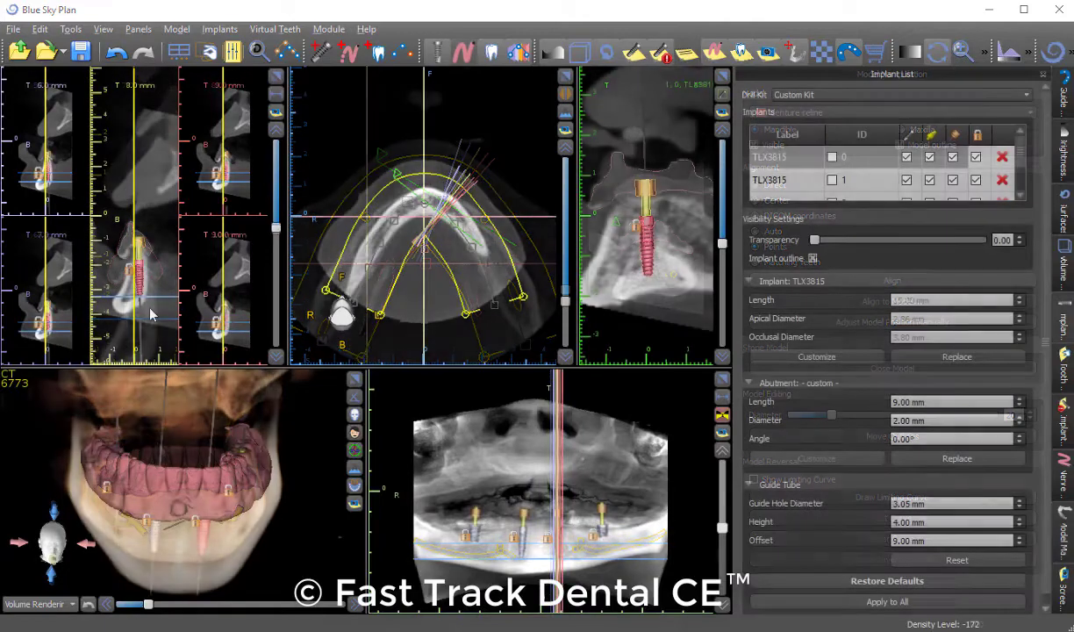
{"action": "scroll", "coordinate": [151, 314], "scroll_direction": "down", "scroll_amount": 2}
{"action": "scroll", "coordinate": [151, 314], "scroll_direction": "down", "scroll_amount": 10}
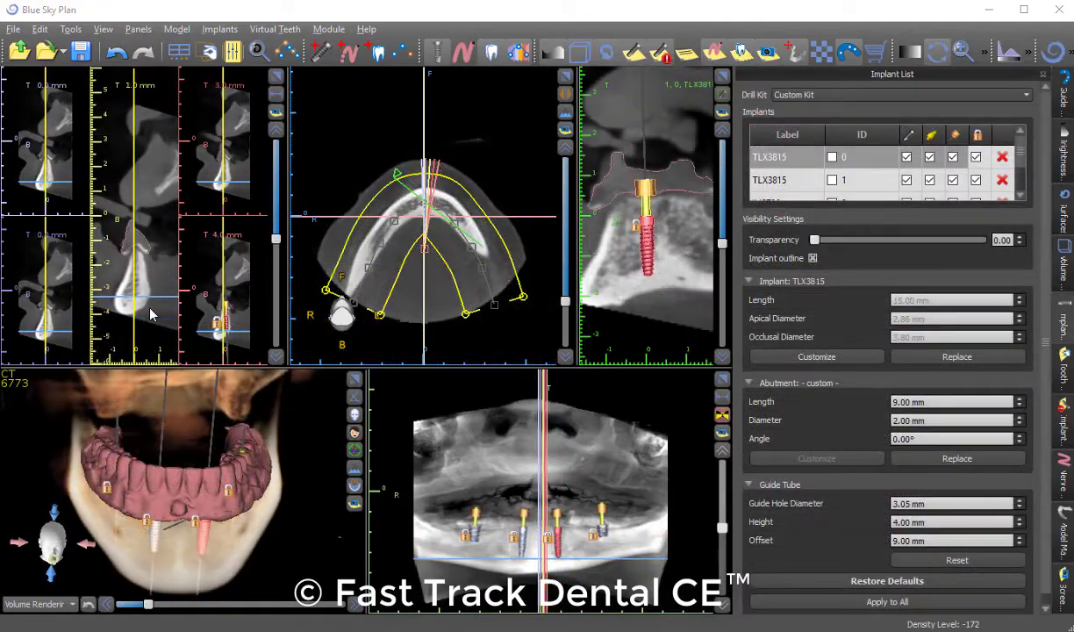
{"action": "scroll", "coordinate": [151, 314], "scroll_direction": "down", "scroll_amount": 1}
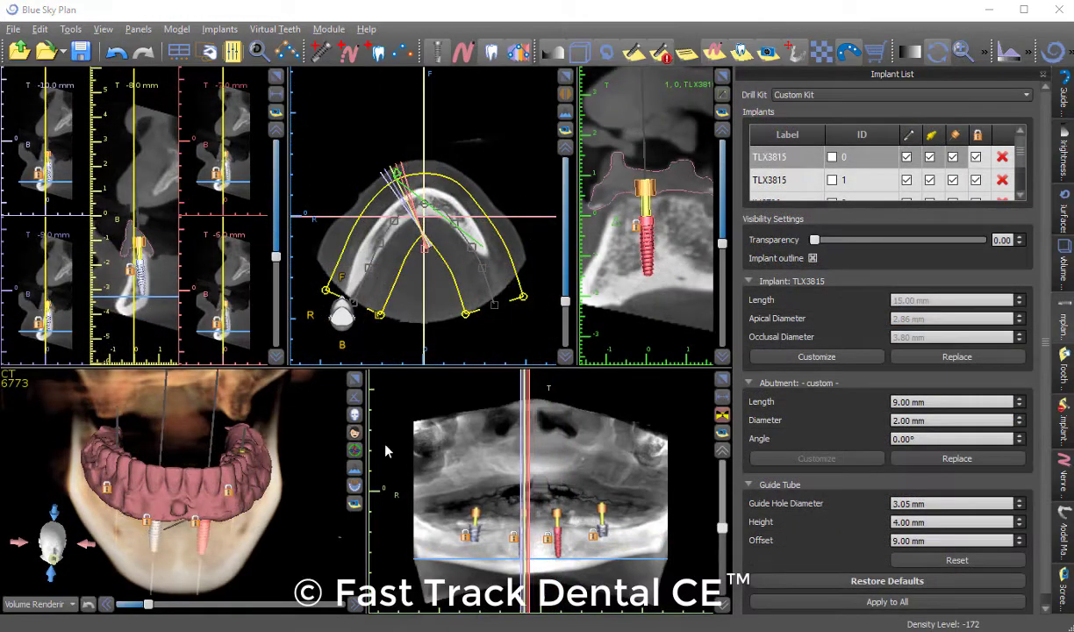
Step: Select implant IH5708 in the Implant List and scroll through its cross-section slices
{"action": "left_click", "coordinate": [474, 523]}
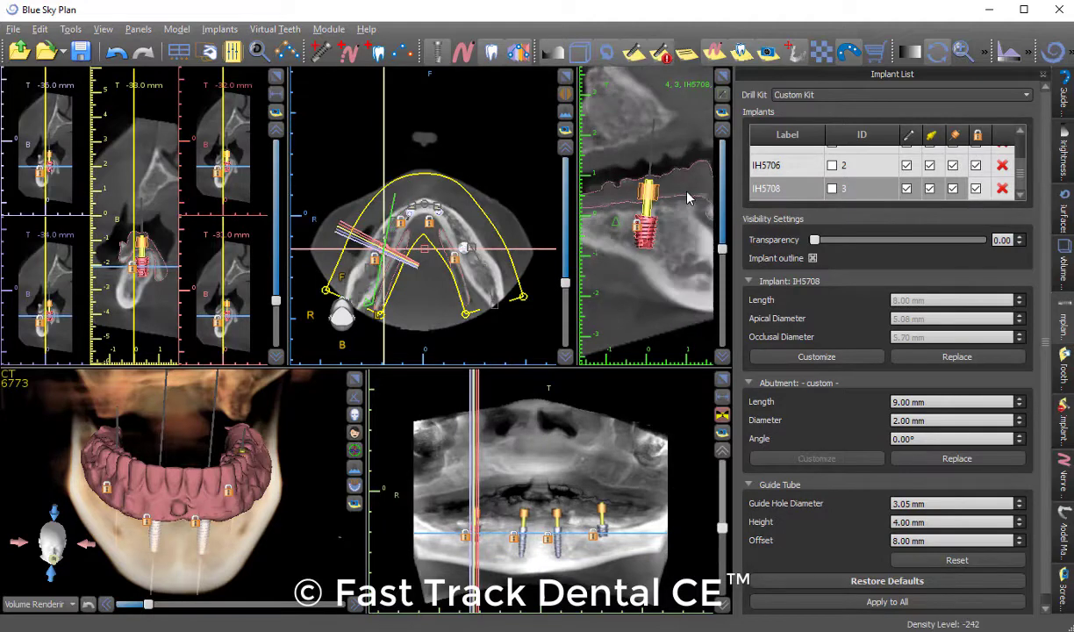
{"action": "scroll", "coordinate": [687, 200], "scroll_direction": "down", "scroll_amount": 5}
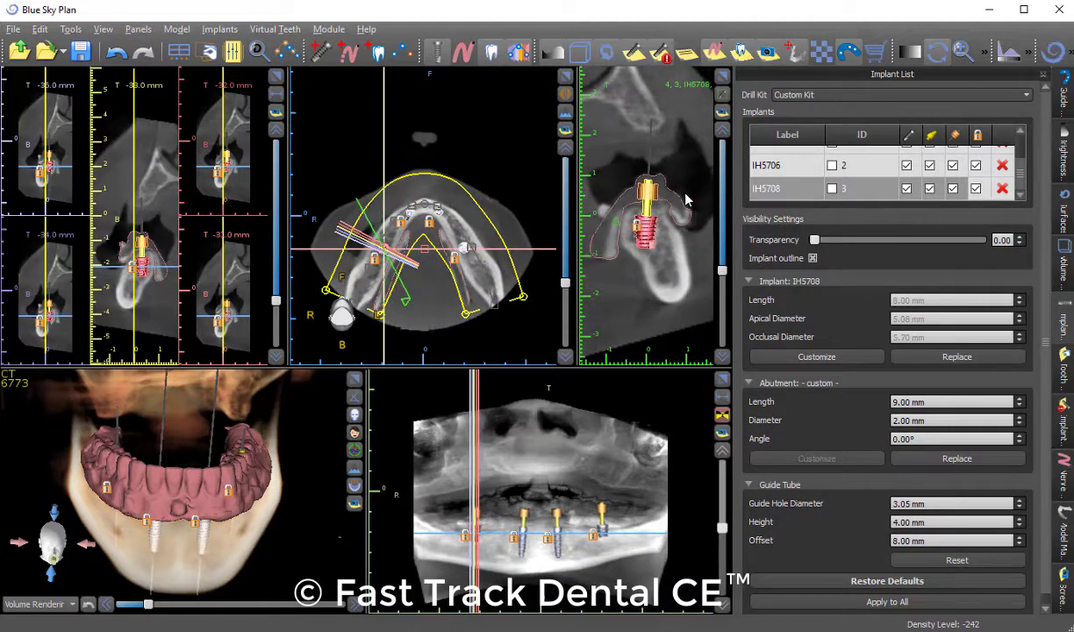
{"action": "scroll", "coordinate": [678, 220], "scroll_direction": "down", "scroll_amount": 5}
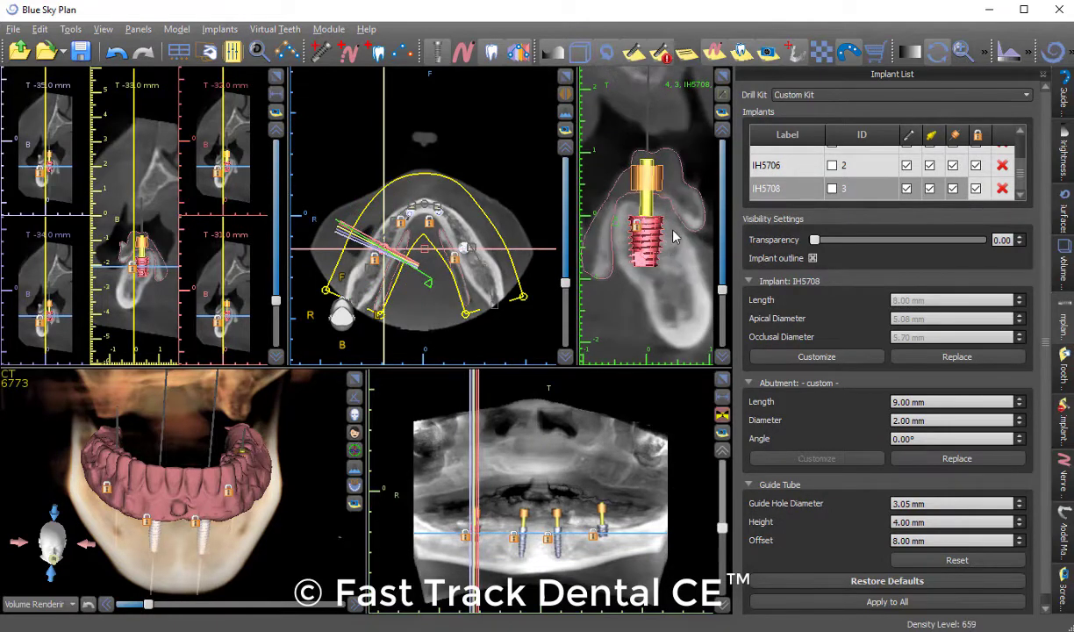
{"action": "scroll", "coordinate": [673, 235], "scroll_direction": "down", "scroll_amount": 3}
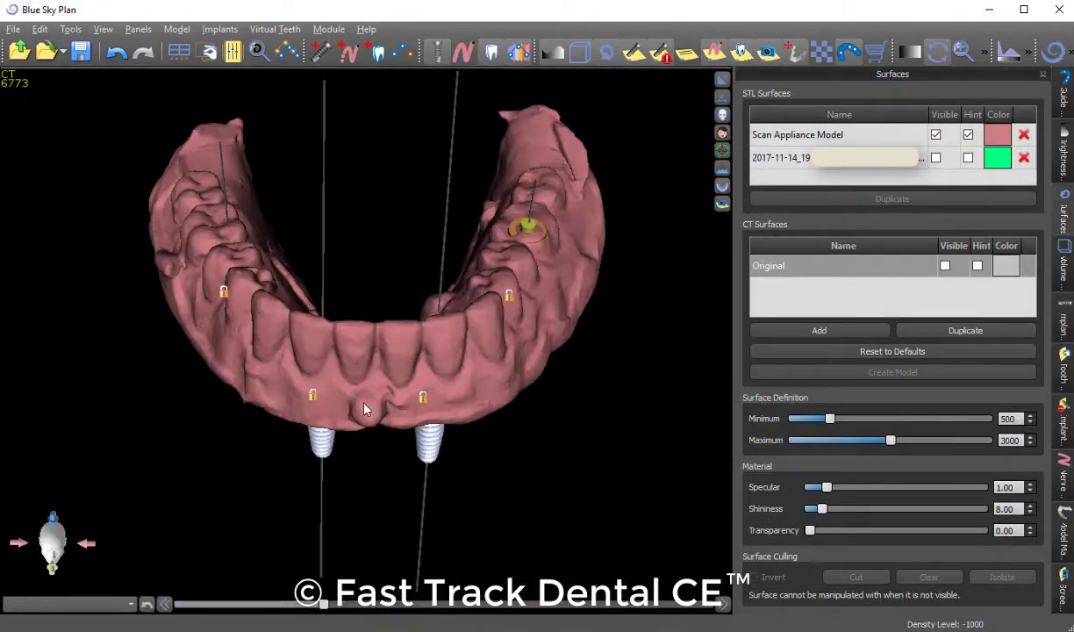
Step: Orbit to an occlusal view of the denture and start Draw Limiting Curve in Model Manipulation
{"action": "left_click_drag", "start_coordinate": [366, 409], "coordinate": [397, 220]}
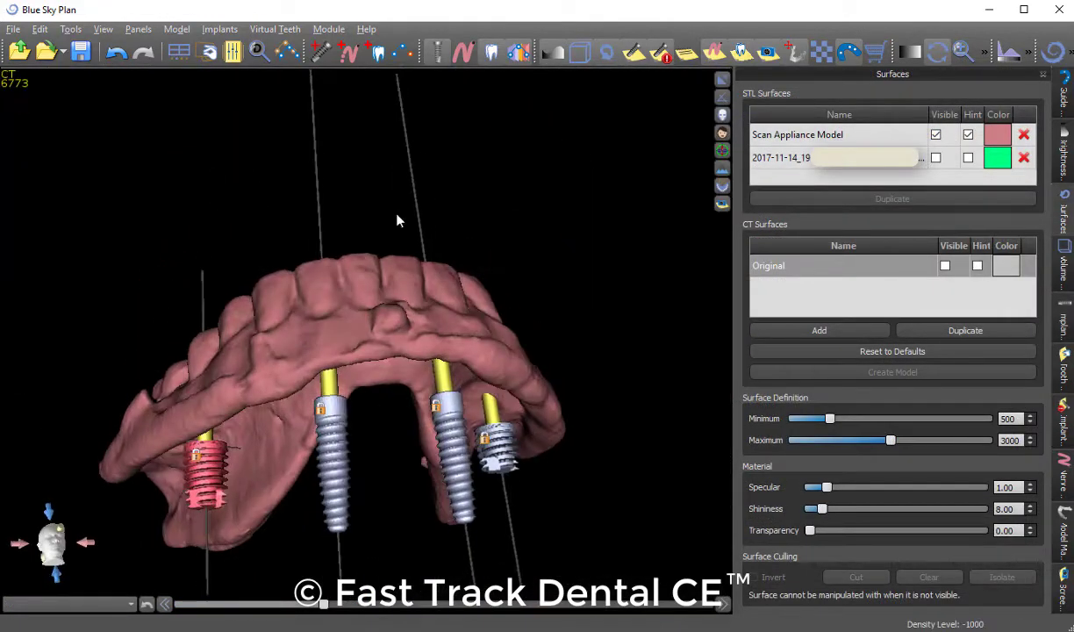
{"action": "left_click_drag", "start_coordinate": [368, 468], "coordinate": [361, 369]}
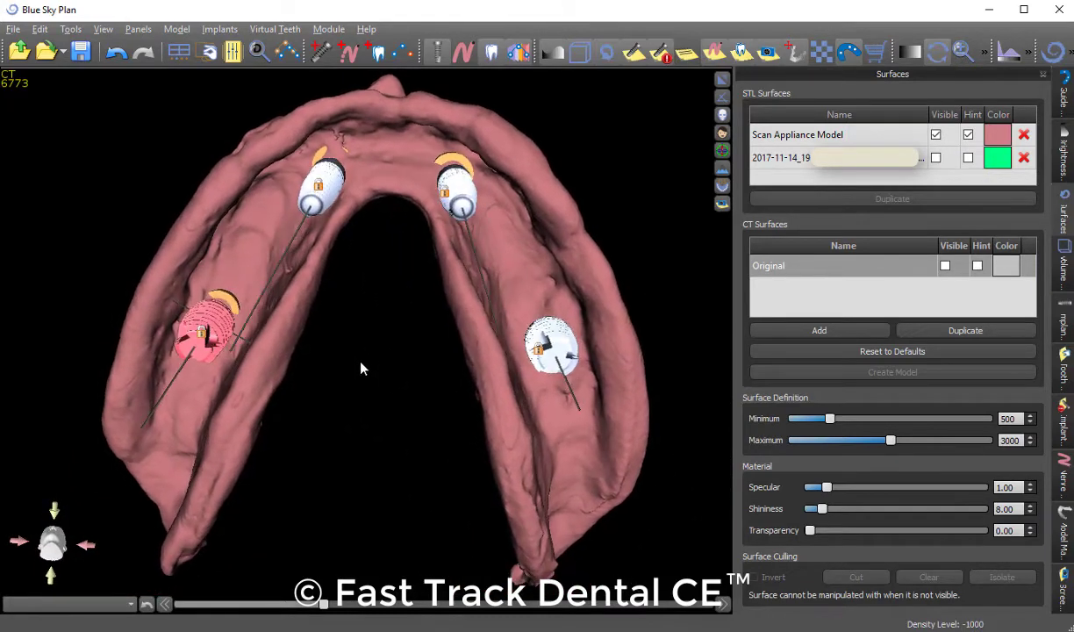
{"action": "left_click", "coordinate": [1064, 526]}
{"action": "left_click", "coordinate": [867, 497]}
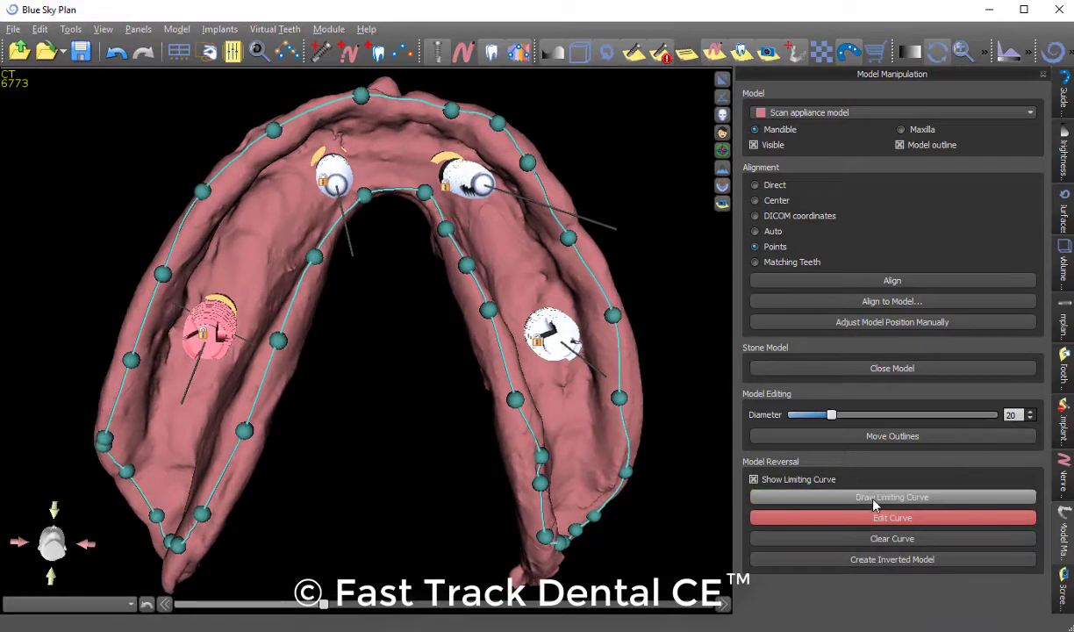
Step: Create the inverted model inside the limiting curve and tilt the view to inspect its green base
{"action": "left_click", "coordinate": [895, 561]}
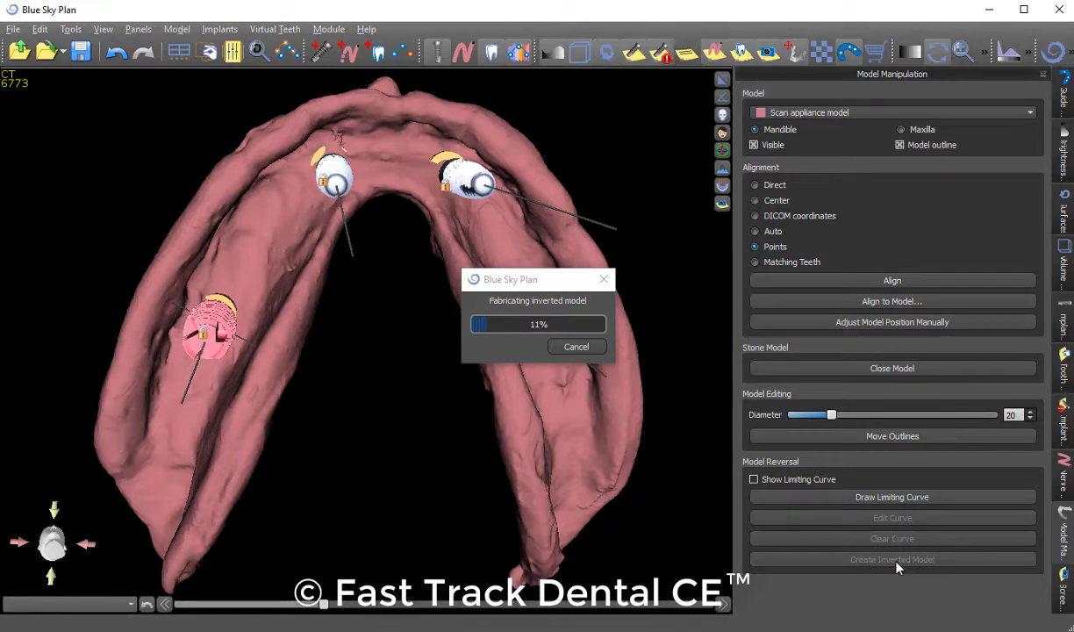
{"action": "left_click_drag", "start_coordinate": [409, 237], "coordinate": [679, 247]}
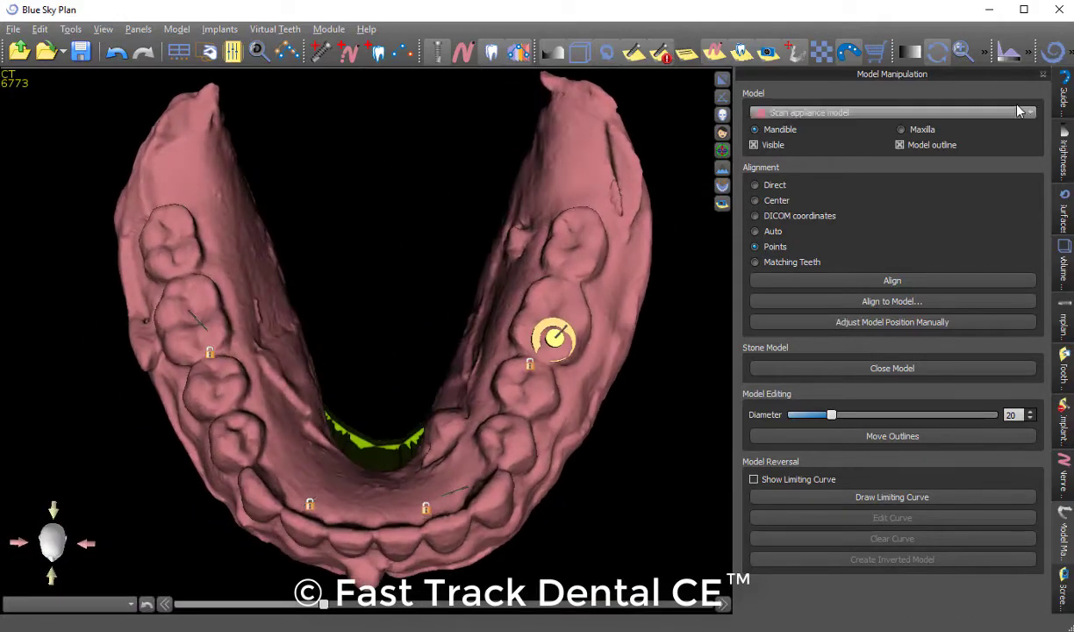
Step: In Surfaces, hide the scan appliance model so only the green inverted mesh shows
{"action": "left_click", "coordinate": [1065, 208]}
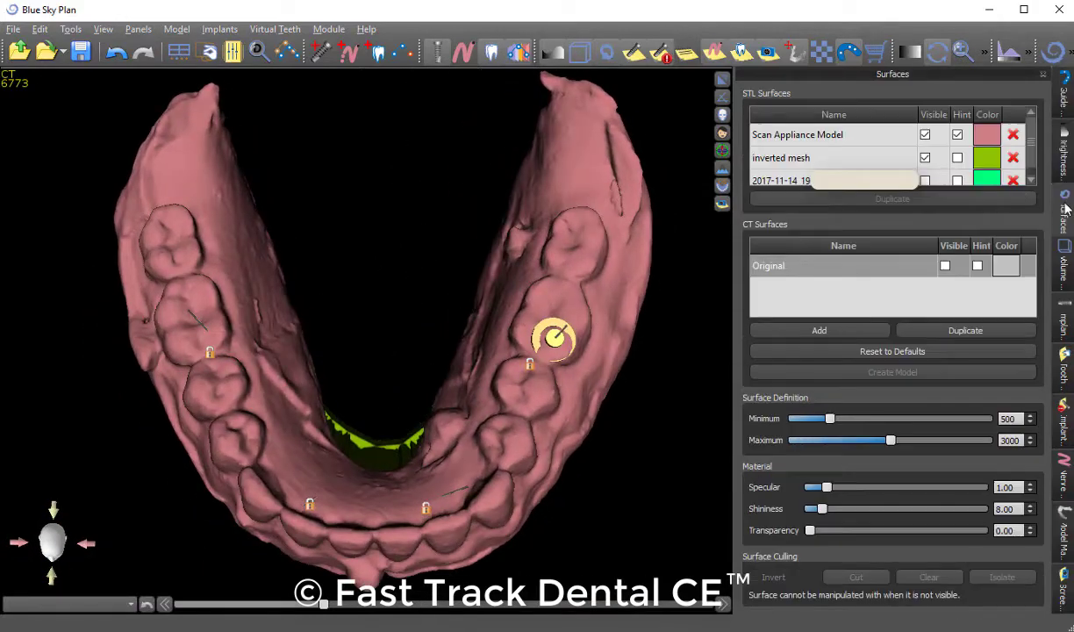
{"action": "left_click", "coordinate": [926, 159]}
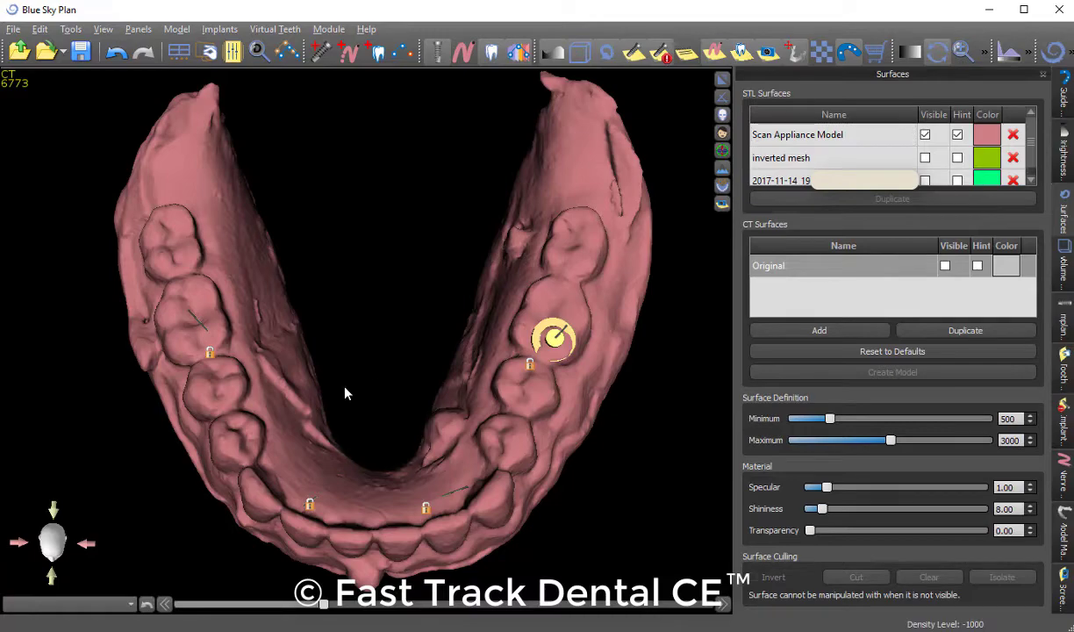
{"action": "left_click", "coordinate": [925, 135]}
{"action": "left_click", "coordinate": [925, 159]}
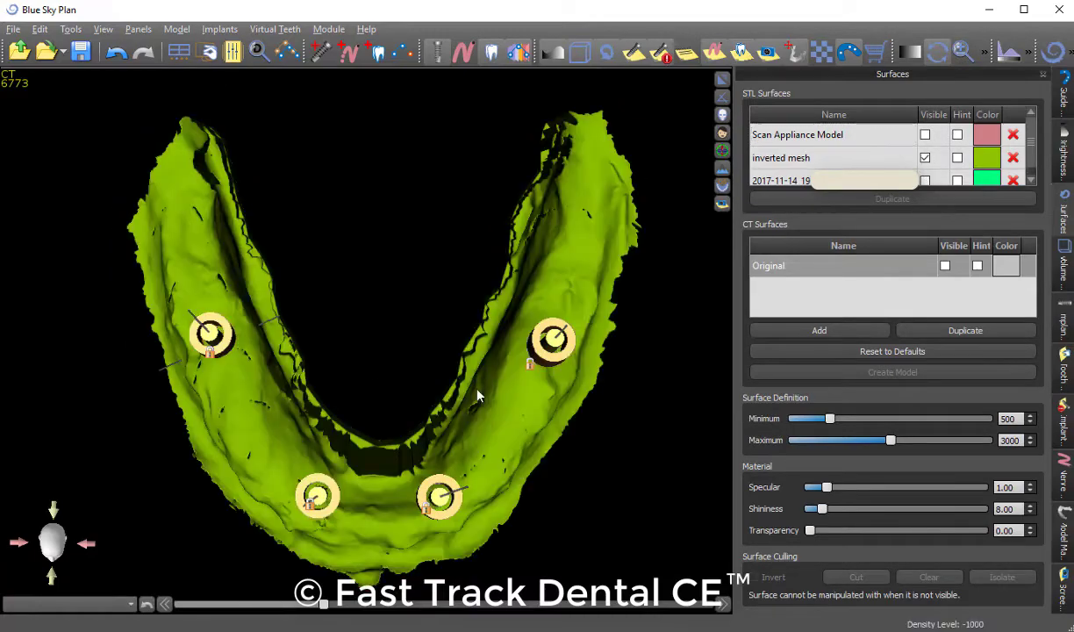
{"action": "left_click_drag", "start_coordinate": [477, 389], "coordinate": [420, 282]}
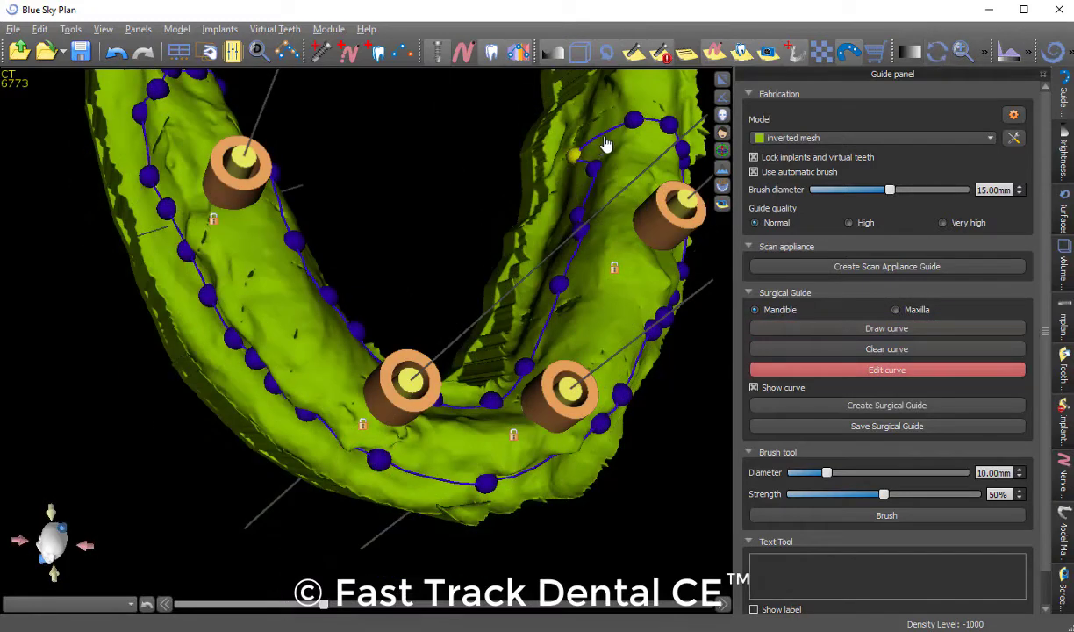
Step: Finish the outline curve, create the surgical guide, and hide the inverted mesh to view it alone
{"action": "left_click", "coordinate": [850, 372]}
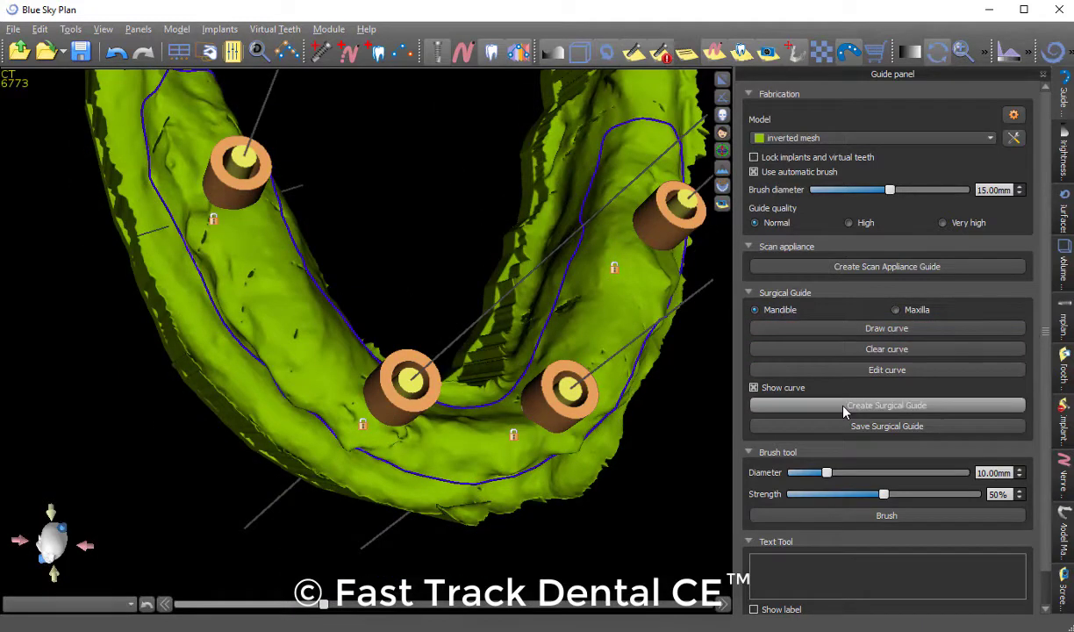
{"action": "left_click", "coordinate": [844, 406]}
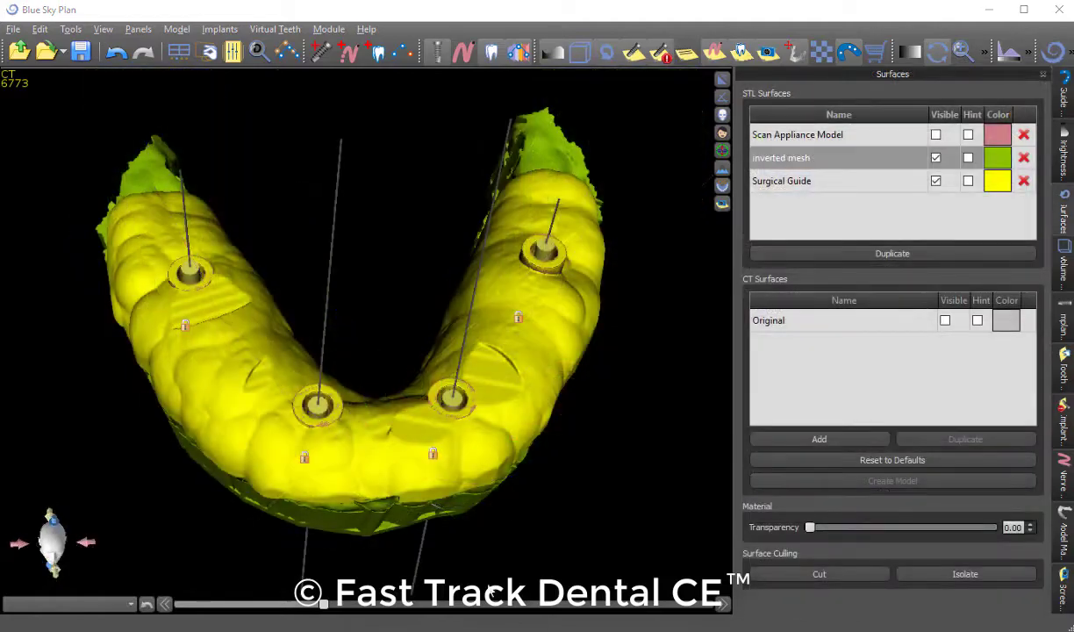
{"action": "left_click_drag", "start_coordinate": [378, 320], "coordinate": [492, 327]}
{"action": "left_click", "coordinate": [935, 158]}
{"action": "left_click_drag", "start_coordinate": [85, 364], "coordinate": [419, 239]}
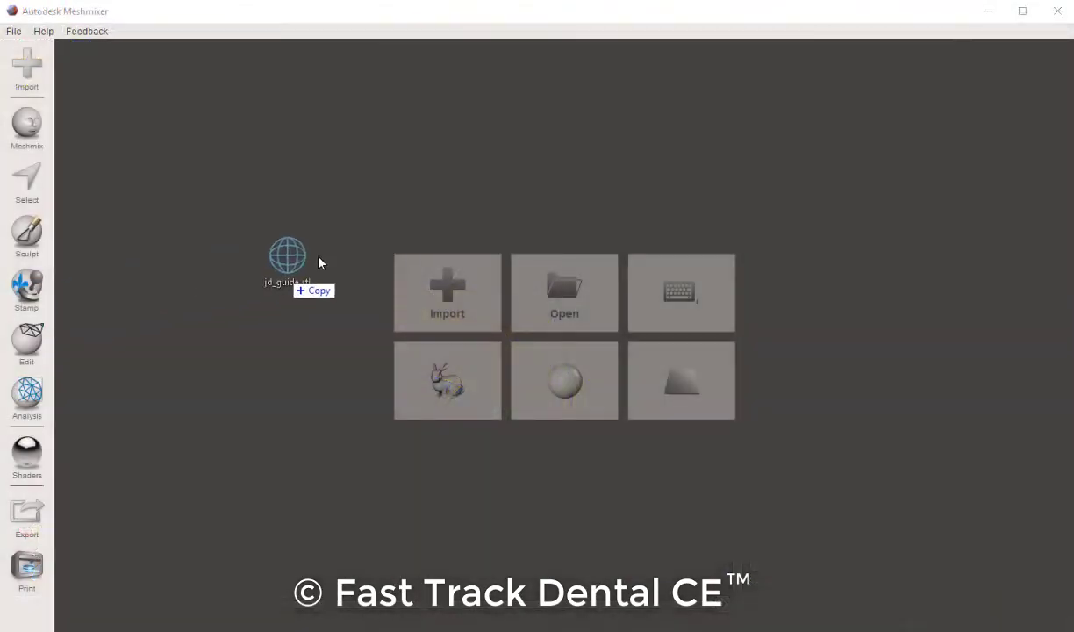
Step: Load jd_guide.stl into Meshmixer and erase-and-fill the first spike on its inner surface
{"action": "left_click_drag", "start_coordinate": [316, 256], "coordinate": [325, 251]}
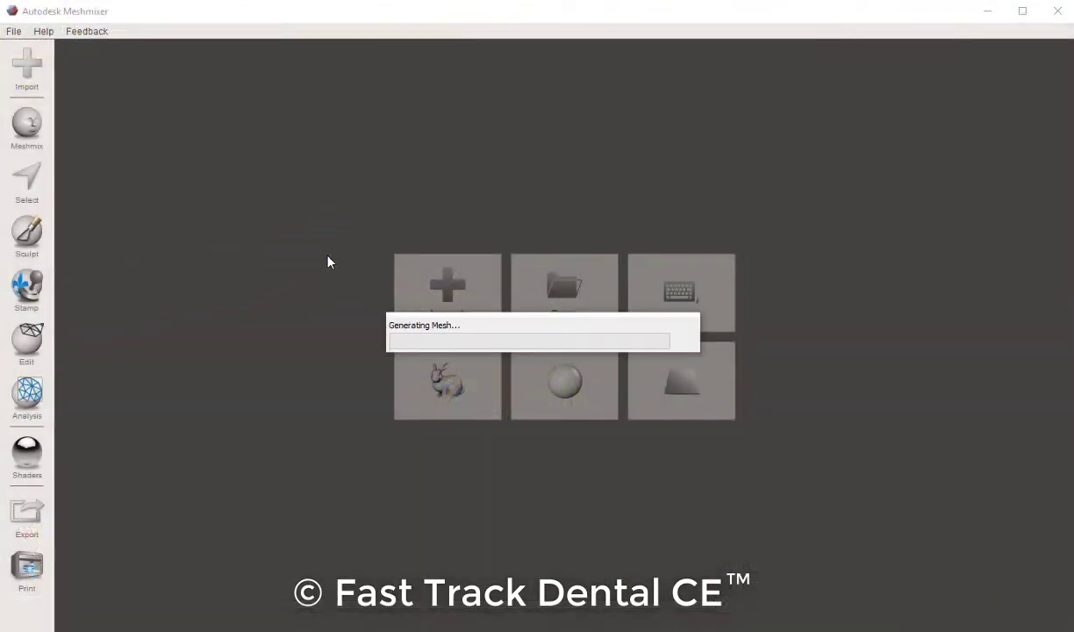
{"action": "right_click_drag", "start_coordinate": [569, 255], "coordinate": [569, 352]}
{"action": "key", "text": "s"}
{"action": "left_click_drag", "start_coordinate": [129, 167], "coordinate": [111, 168]}
{"action": "left_click_drag", "start_coordinate": [566, 386], "coordinate": [566, 373]}
{"action": "mouse_move", "coordinate": [521, 364]}
{"action": "right_mouse_down"}
{"action": "mouse_move", "coordinate": [614, 372]}
{"action": "mouse_move", "coordinate": [685, 567]}
{"action": "mouse_move", "coordinate": [567, 431]}
{"action": "mouse_move", "coordinate": [469, 138]}
{"action": "mouse_move", "coordinate": [525, 157]}
{"action": "right_mouse_up"}
{"action": "key", "text": "f"}
{"action": "right_click_drag", "start_coordinate": [559, 309], "coordinate": [421, 296]}
{"action": "key", "text": "Return"}
Step: Select the remaining spikes, erase and fill them with a smooth patch, and accept
{"action": "right_click_drag", "start_coordinate": [667, 300], "coordinate": [615, 318]}
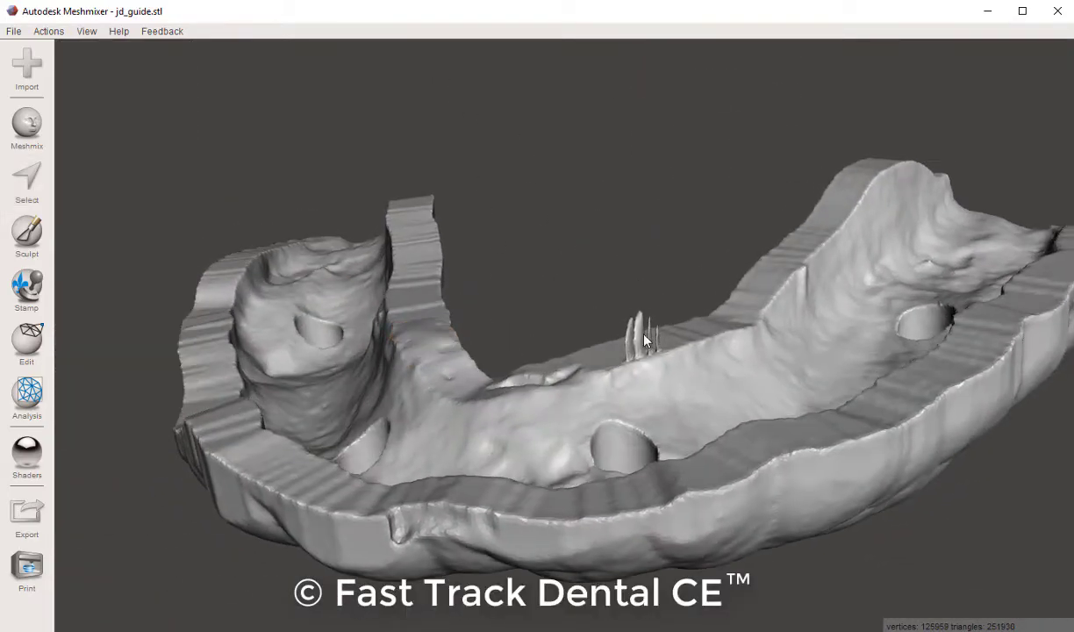
{"action": "scroll", "coordinate": [614, 319], "scroll_direction": "up", "scroll_amount": 5}
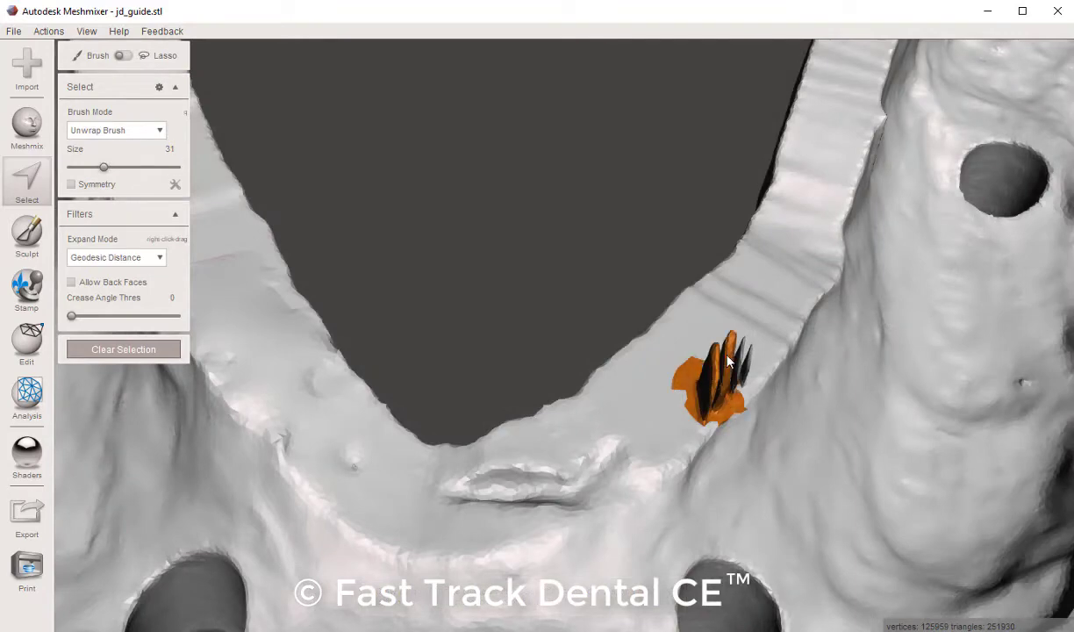
{"action": "left_click_drag", "start_coordinate": [737, 359], "coordinate": [710, 366]}
{"action": "right_click_drag", "start_coordinate": [710, 366], "coordinate": [641, 324]}
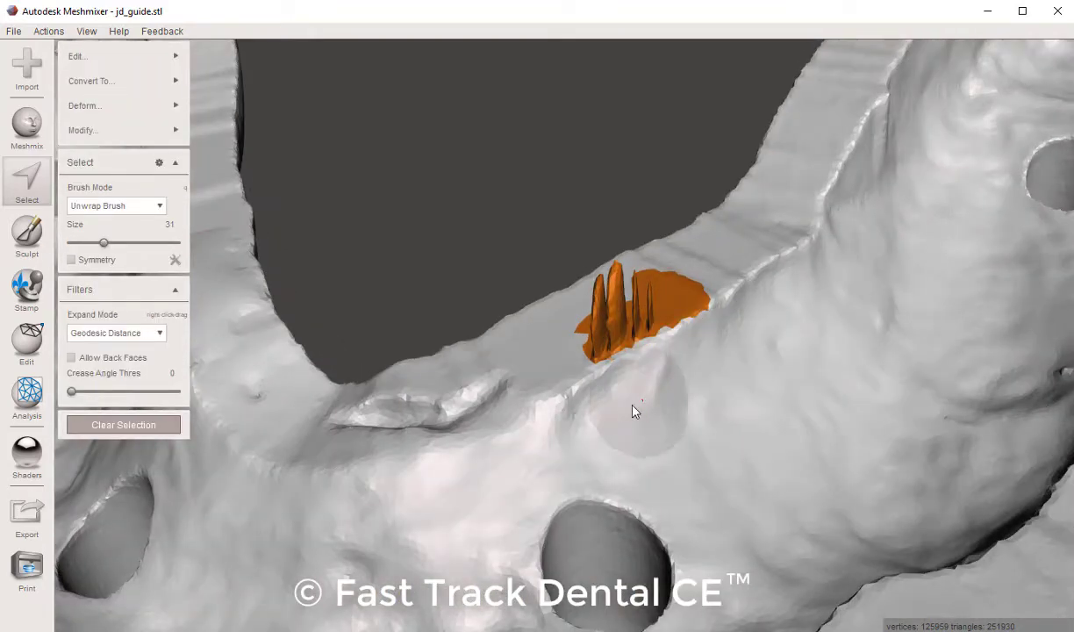
{"action": "mouse_move", "coordinate": [736, 352]}
{"action": "left_mouse_down", "text": "ctrl"}
{"action": "mouse_move", "coordinate": [740, 309]}
{"action": "mouse_move", "coordinate": [714, 286]}
{"action": "left_mouse_up", "text": "ctrl"}
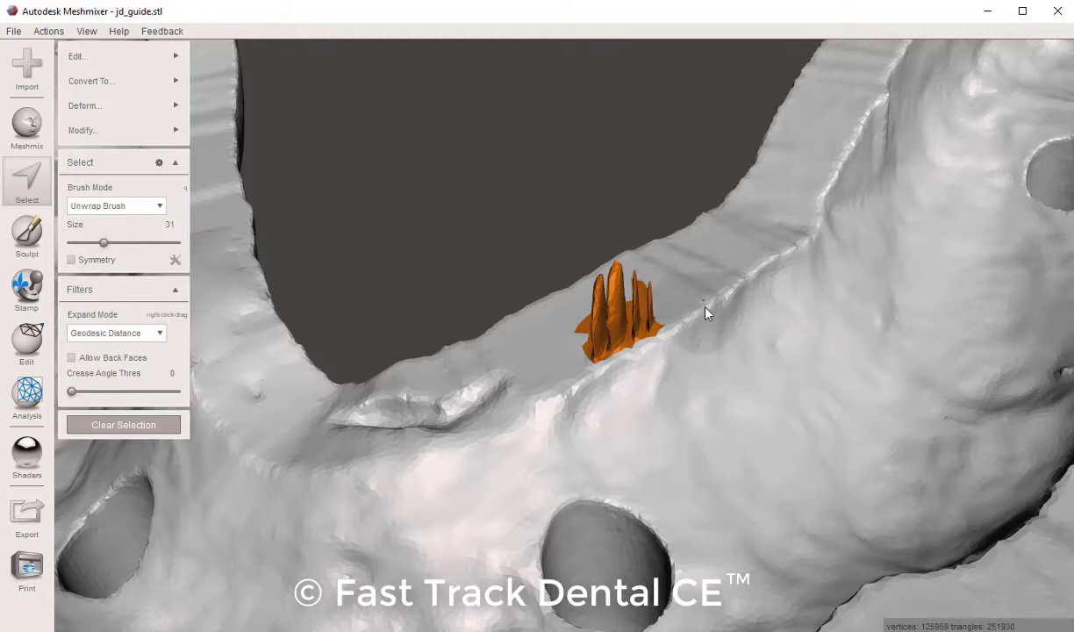
{"action": "key", "text": "f"}
{"action": "right_click_drag", "start_coordinate": [520, 312], "coordinate": [680, 390]}
{"action": "scroll", "coordinate": [534, 245], "scroll_direction": "down", "scroll_amount": 3}
{"action": "left_click", "coordinate": [92, 289]}
{"action": "key", "text": "Escape"}
{"action": "right_click_drag", "start_coordinate": [556, 245], "coordinate": [669, 287]}
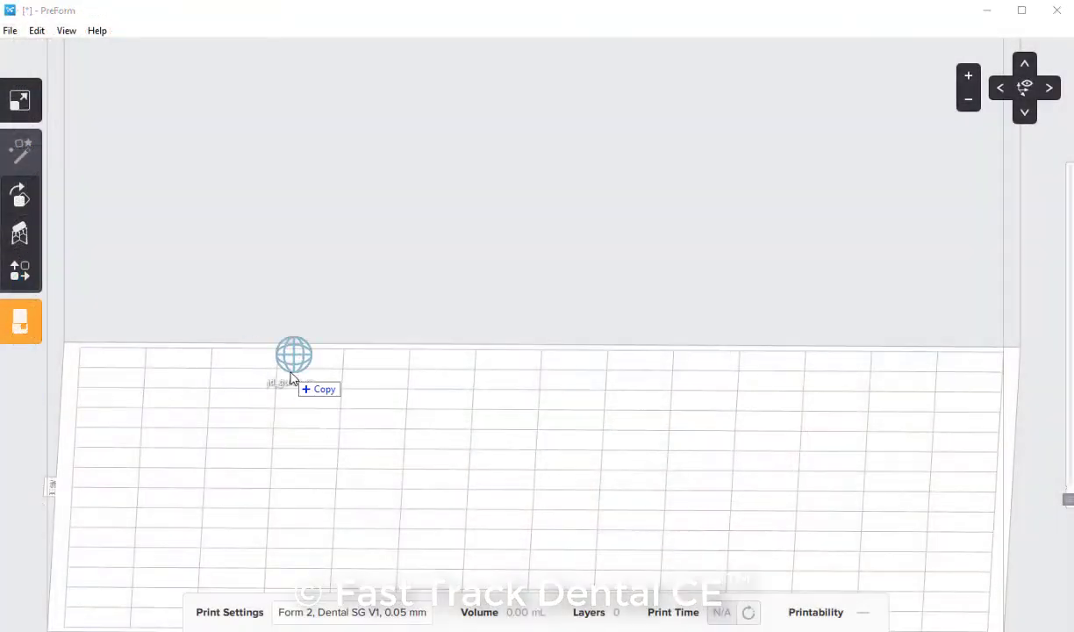
Step: Load the cleaned guide onto the PreForm build platform and rotate it to stand upright
{"action": "left_click_drag", "start_coordinate": [293, 378], "coordinate": [291, 376]}
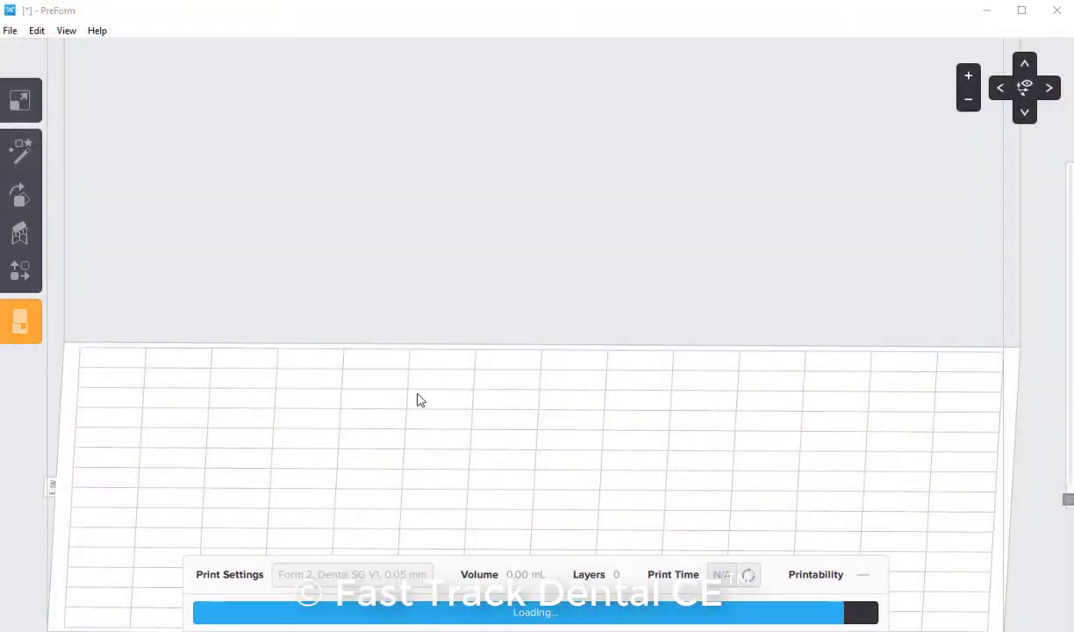
{"action": "left_click", "coordinate": [597, 396]}
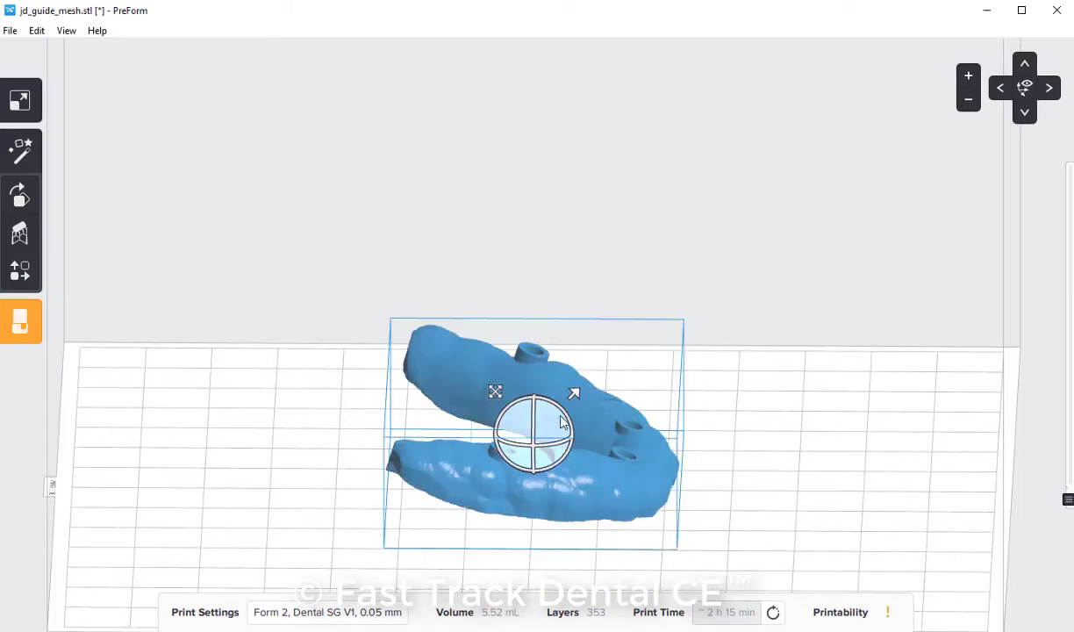
{"action": "left_click_drag", "start_coordinate": [568, 420], "coordinate": [539, 355]}
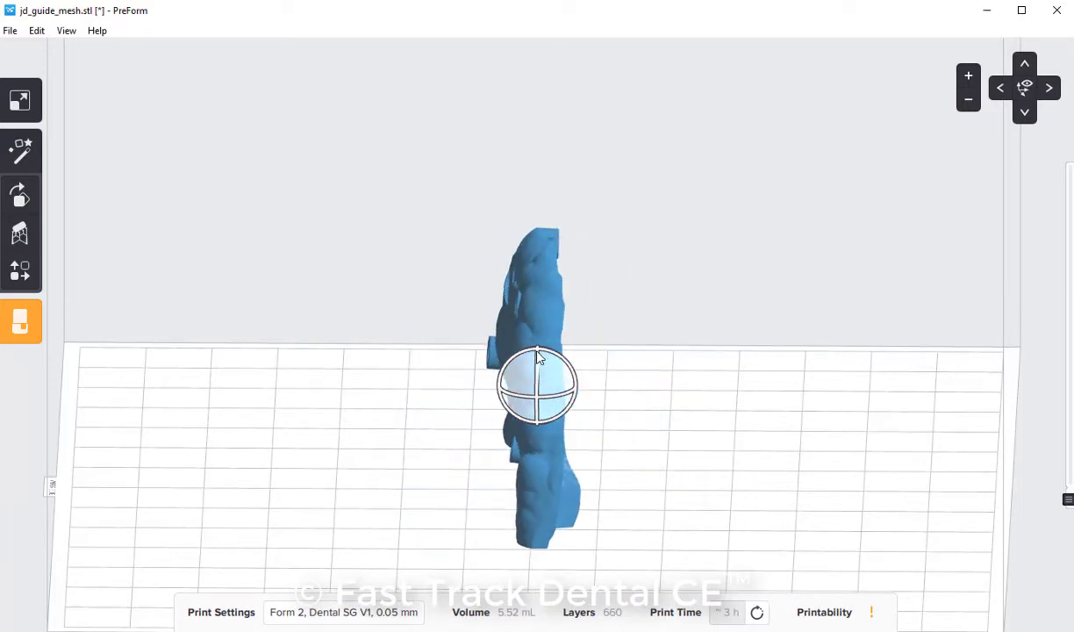
{"action": "right_click_drag", "start_coordinate": [539, 356], "coordinate": [260, 412]}
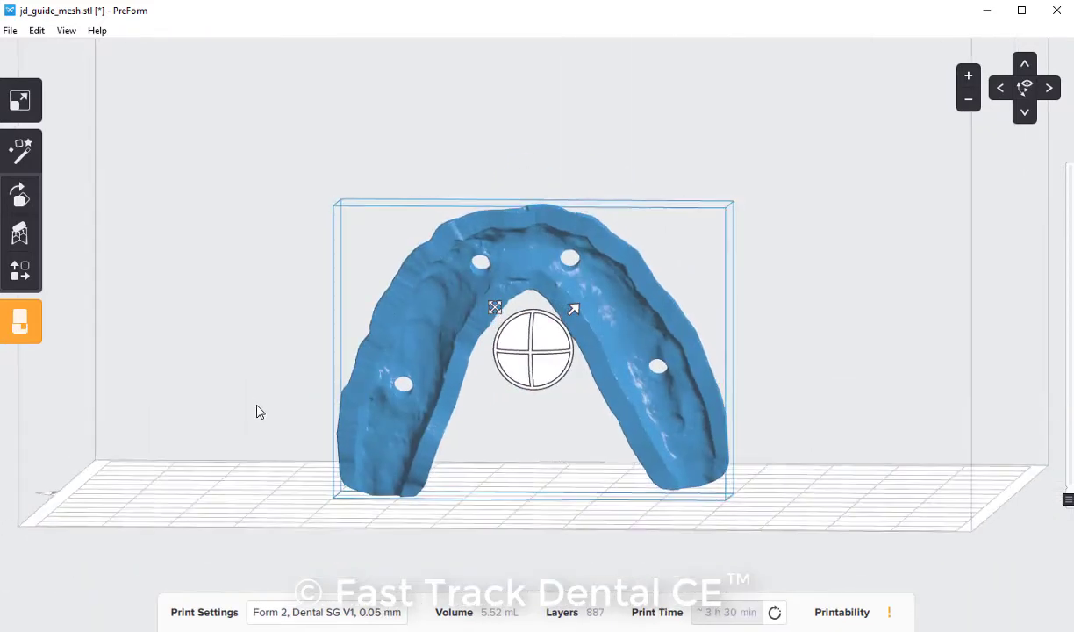
{"action": "left_click", "coordinate": [21, 233]}
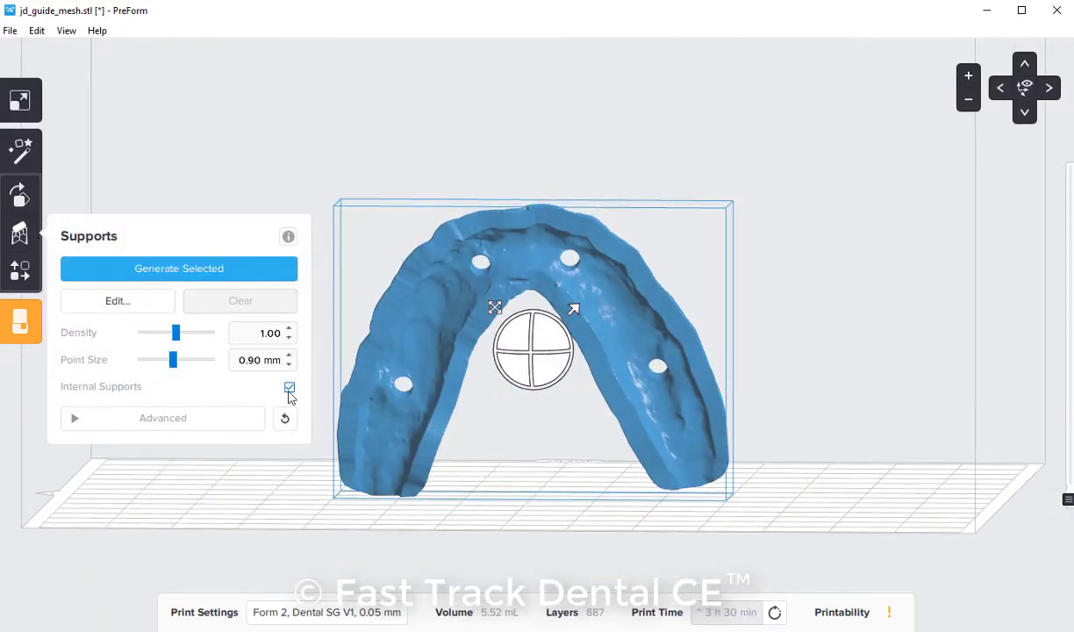
Step: Generate and apply supports with a raft under the guide, bringing it to 8.10 mL and 916 layers
{"action": "left_click", "coordinate": [244, 269]}
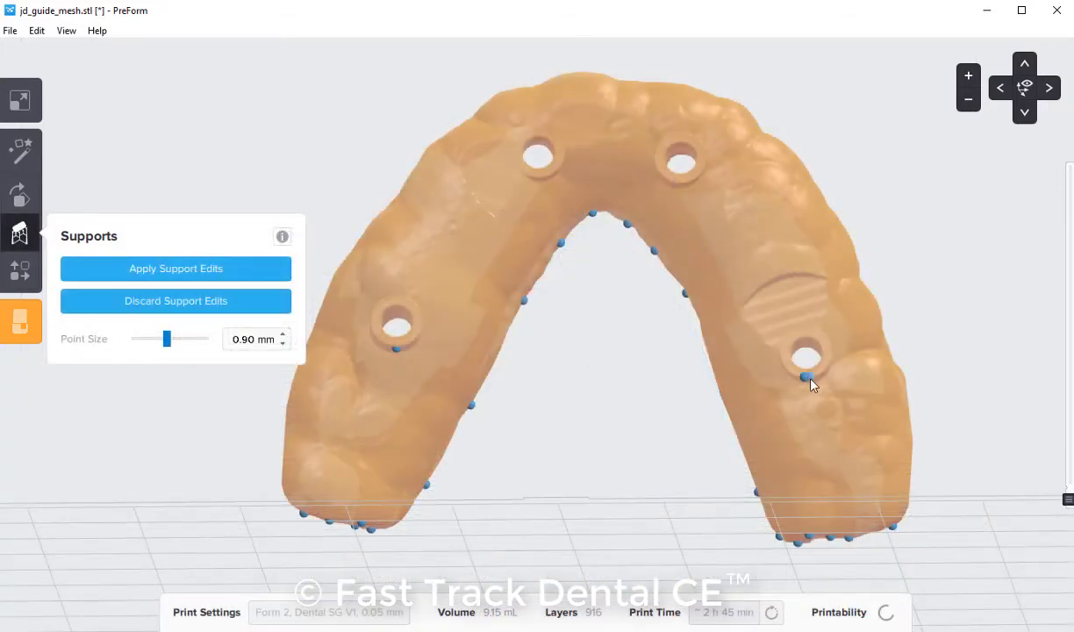
{"action": "left_click", "coordinate": [240, 271]}
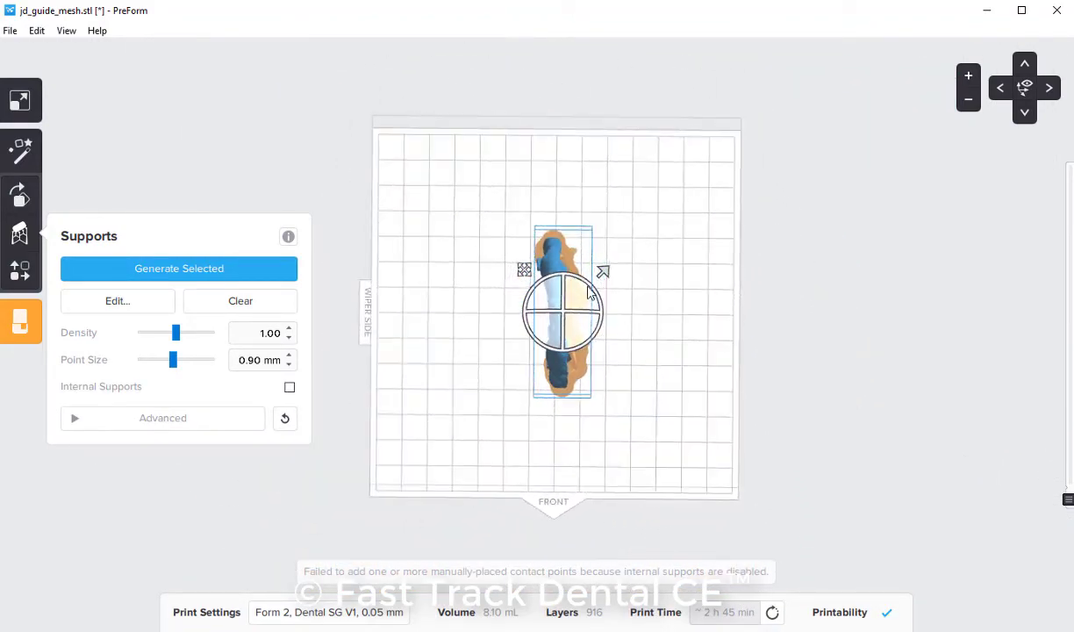
{"action": "left_click", "coordinate": [525, 300]}
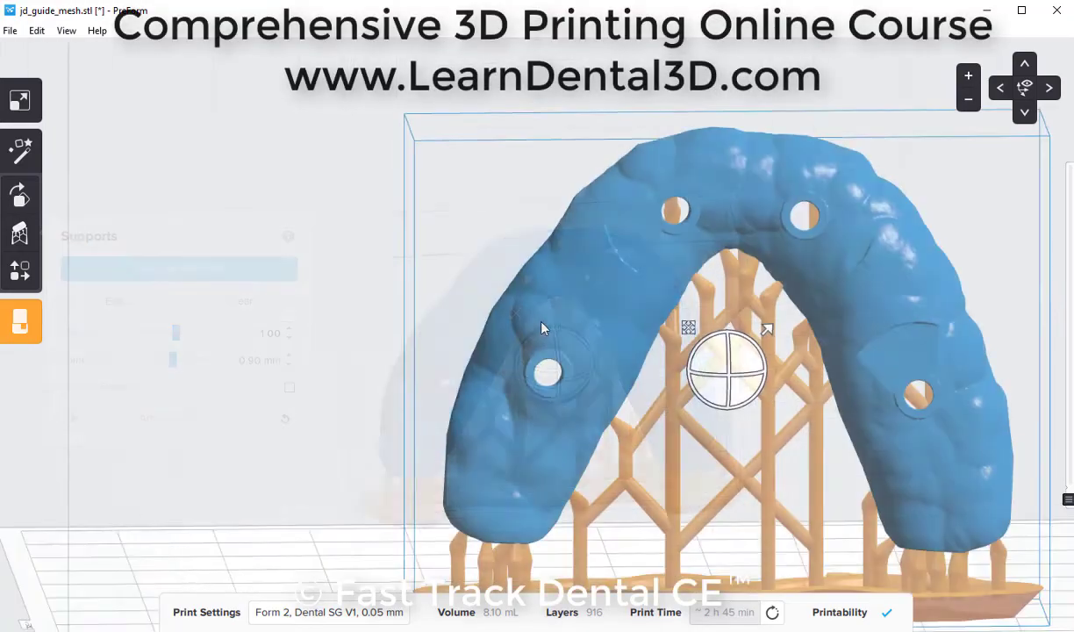